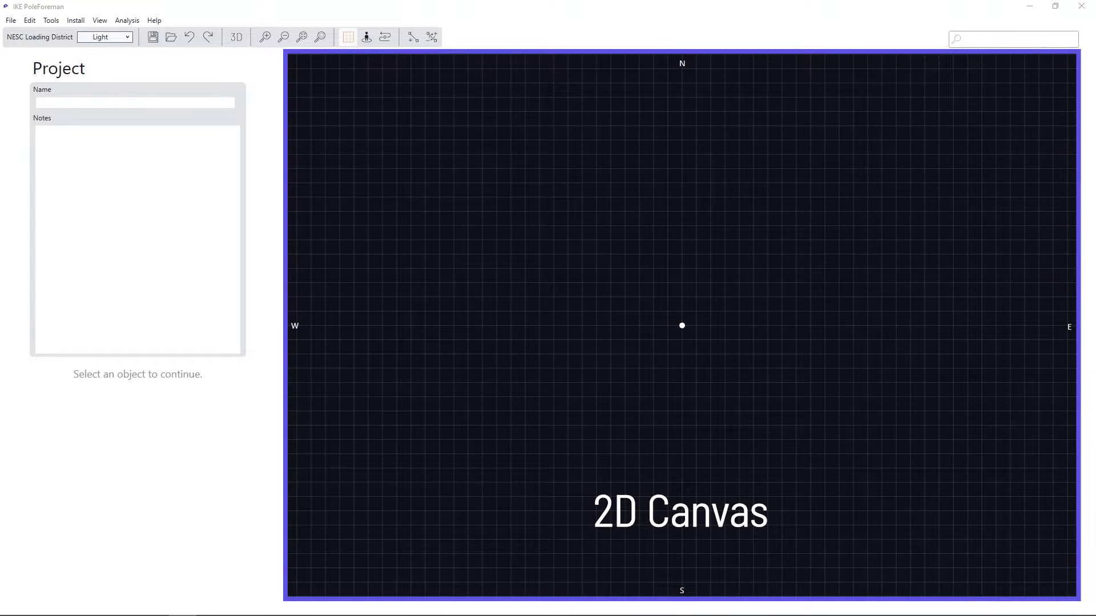
# Load the VC1.11 template from ikeGPS RUS and rotate its 40/5 wood pole in 3D
pyautogui.click(10, 20)
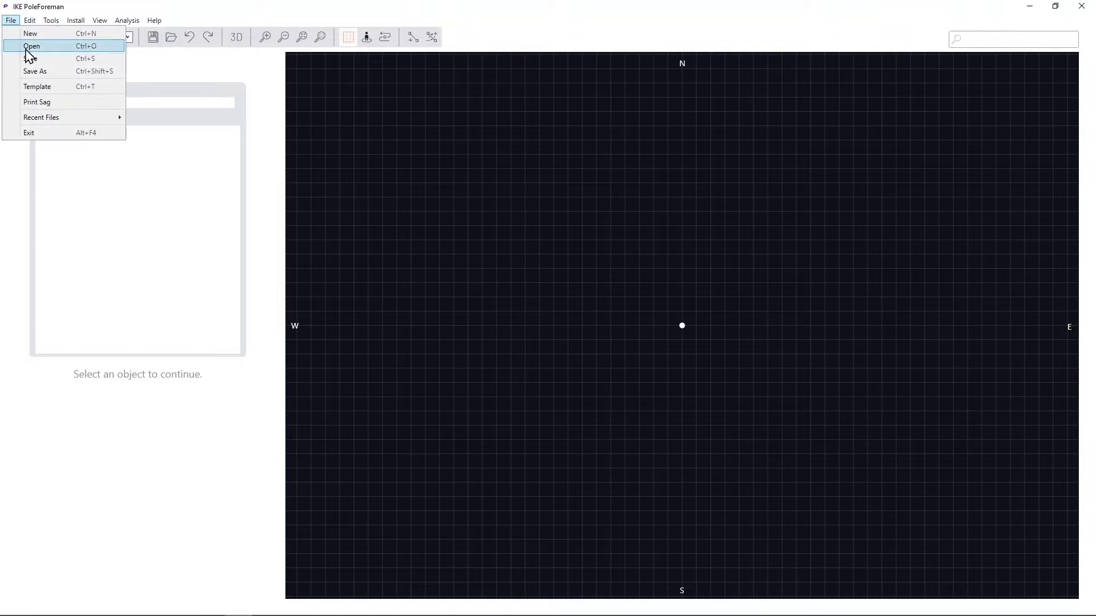
pyautogui.click(59, 86)
pyautogui.click(408, 96)
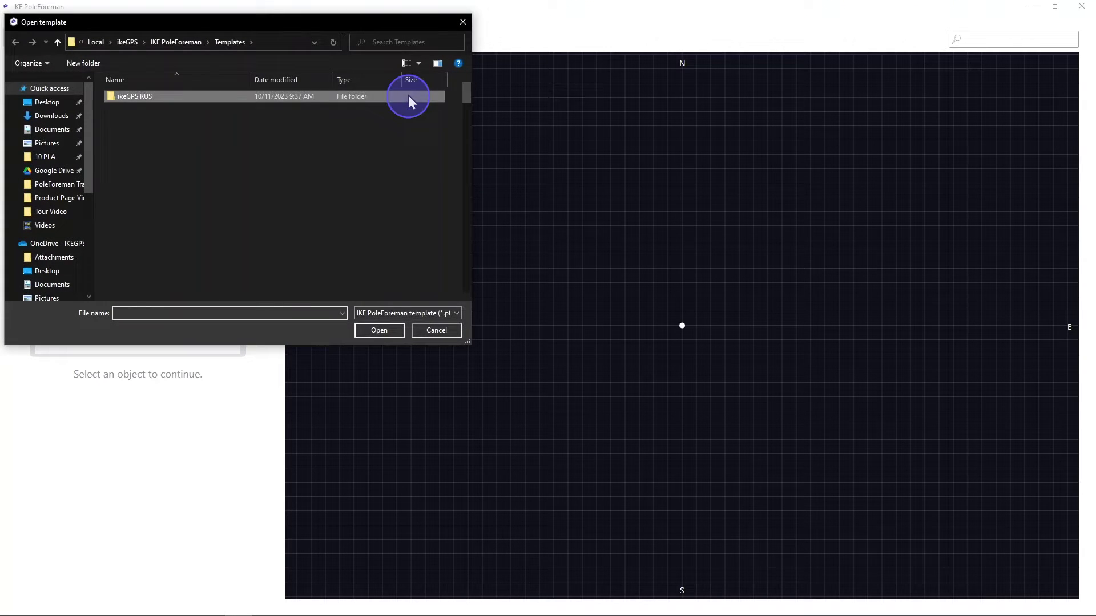
pyautogui.doubleClick(408, 95)
pyautogui.moveTo(464, 95); pyautogui.dragTo(433, 243)
pyautogui.click(190, 200)
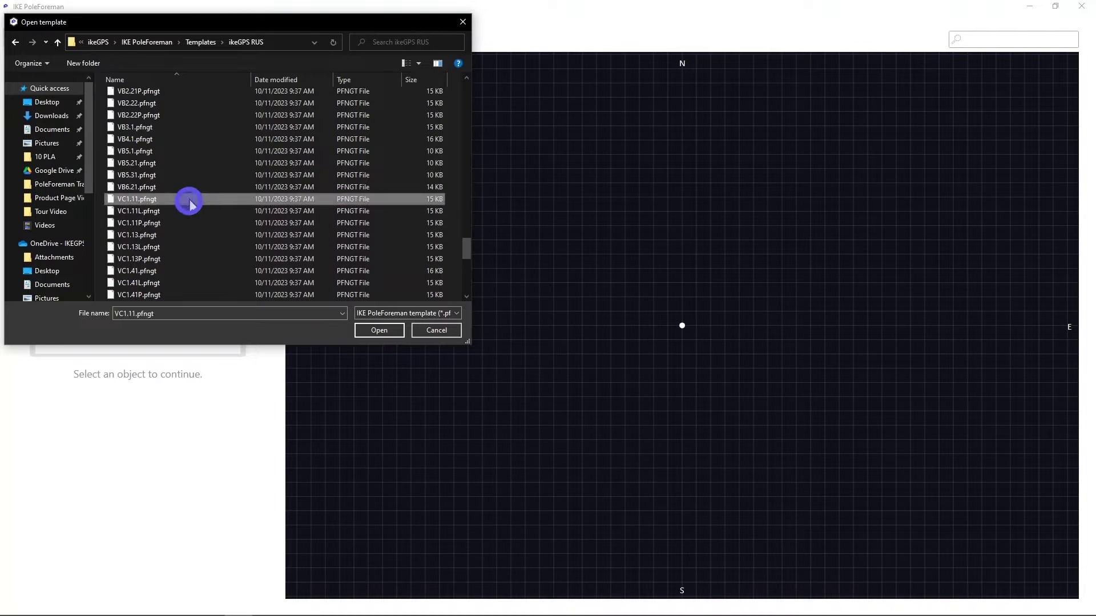
pyautogui.doubleClick(190, 200)
pyautogui.click(238, 38)
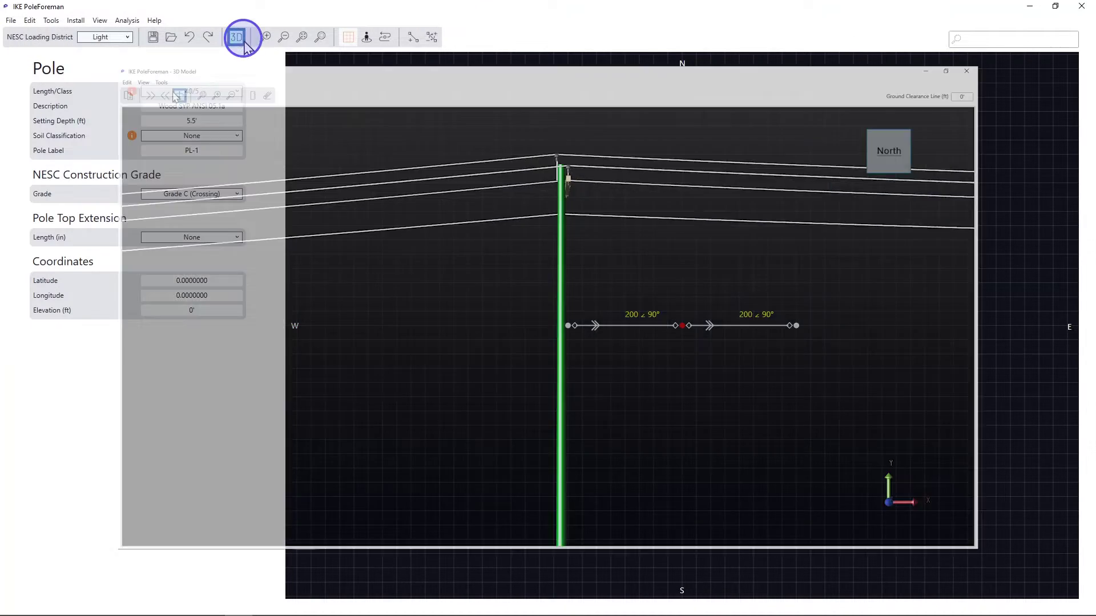
pyautogui.click(74, 37)
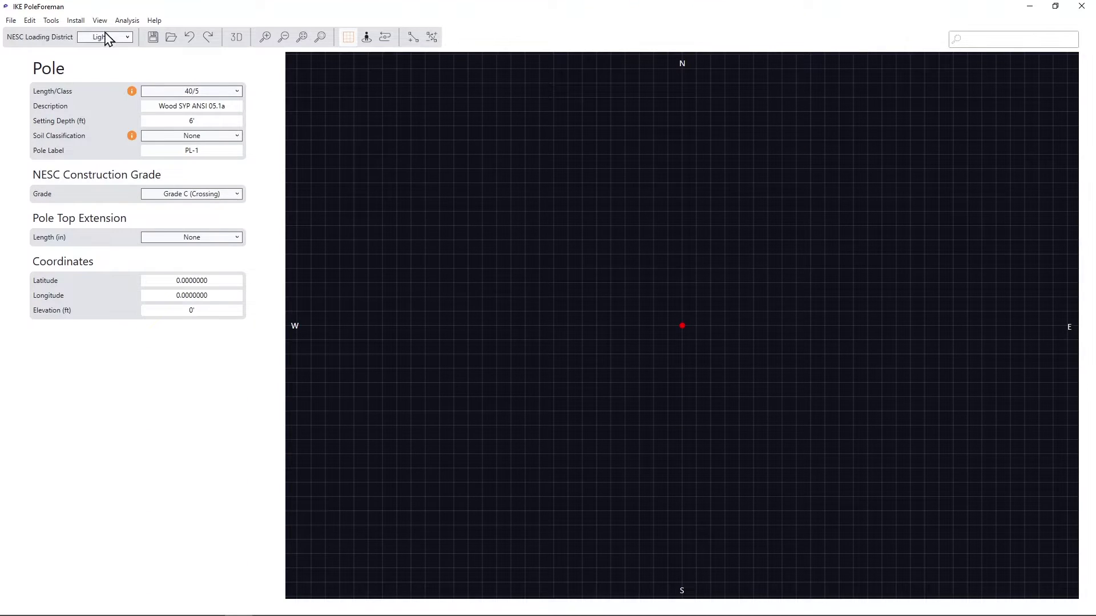
# Add a new span to the pole via Install > Span
pyautogui.click(77, 21)
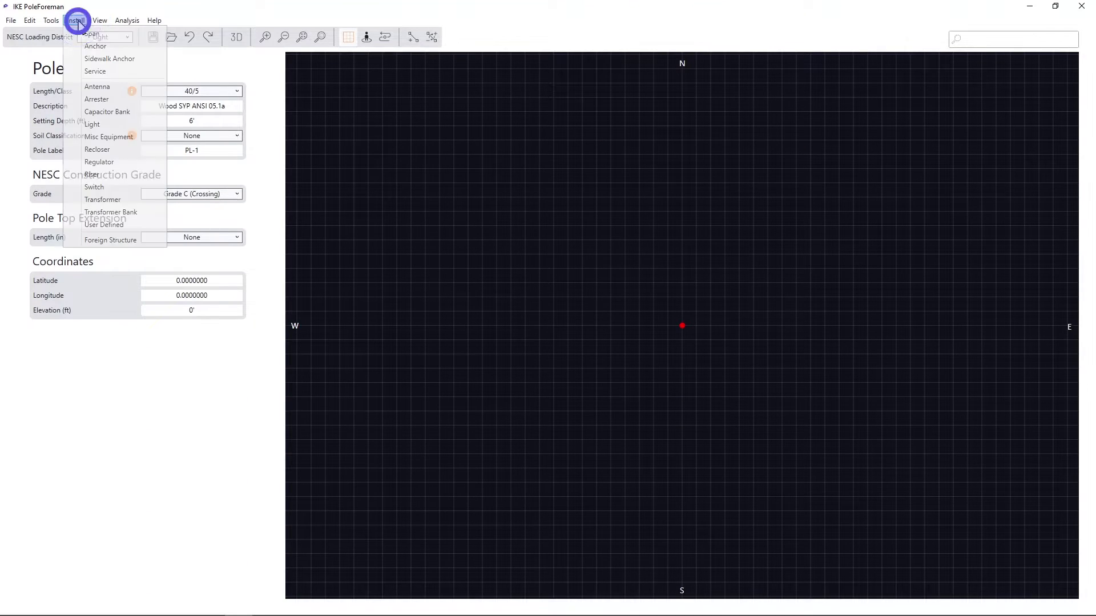
pyautogui.click(90, 34)
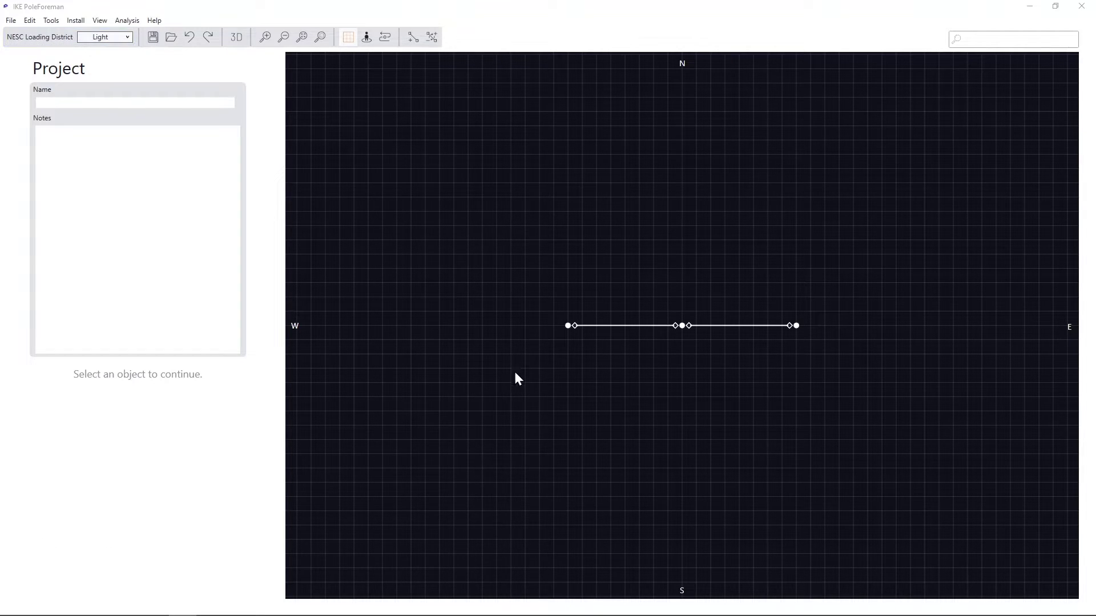
pyautogui.click(566, 326)
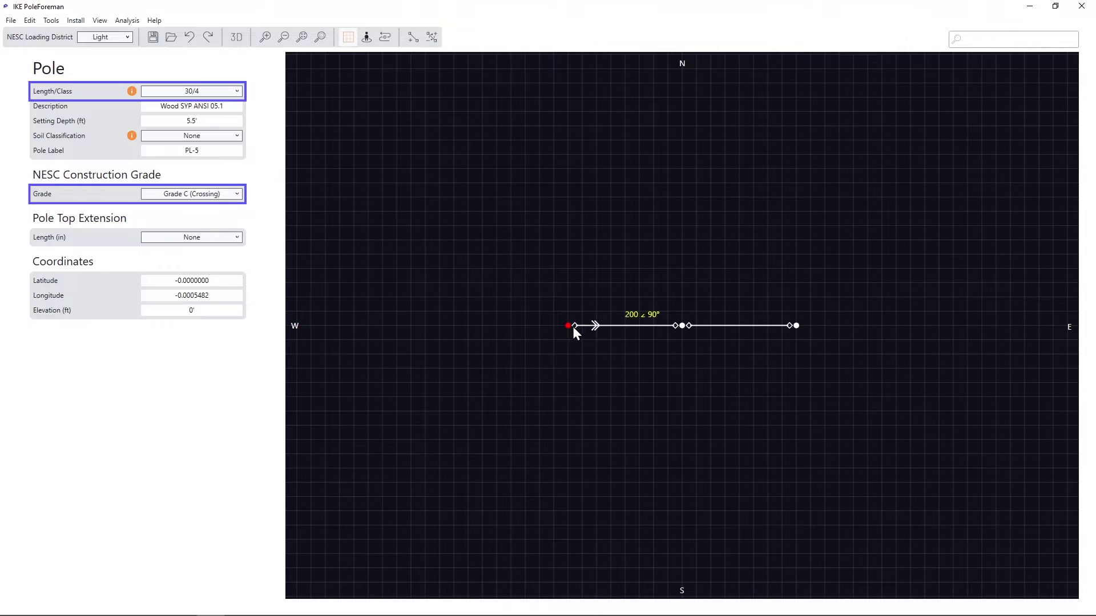
pyautogui.click(589, 326)
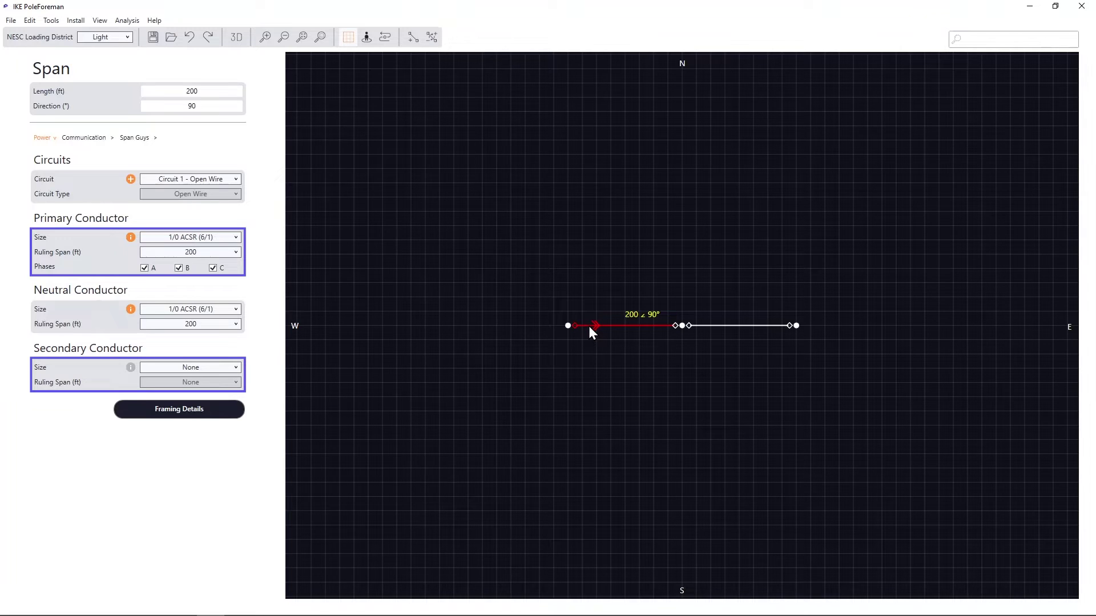
pyautogui.click(89, 138)
pyautogui.click(143, 139)
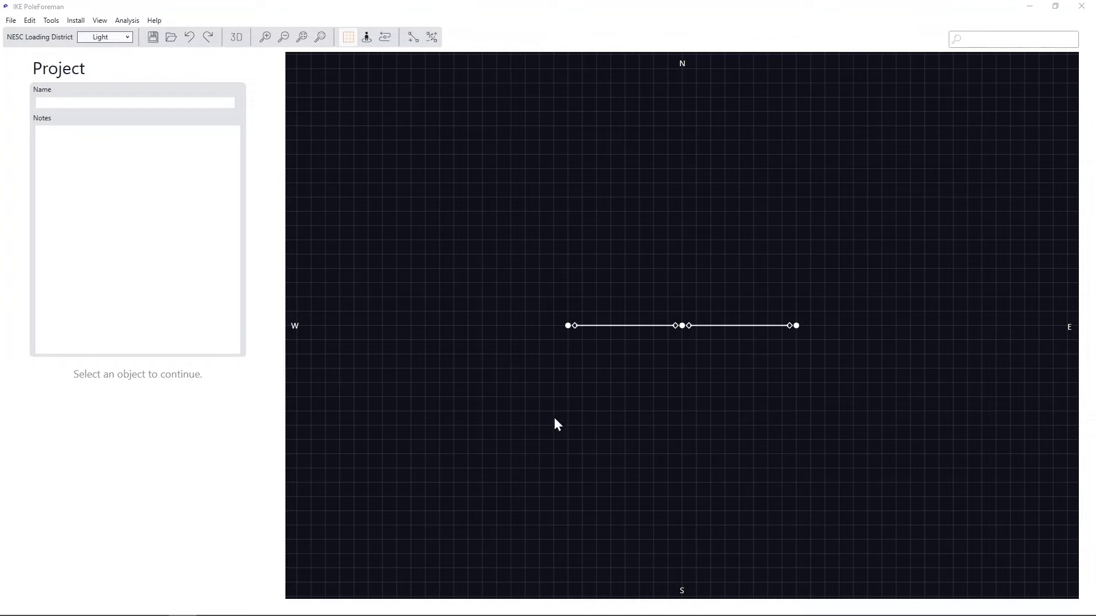
# Drag the east span's end pole northeast so the span angles
pyautogui.click(706, 328)
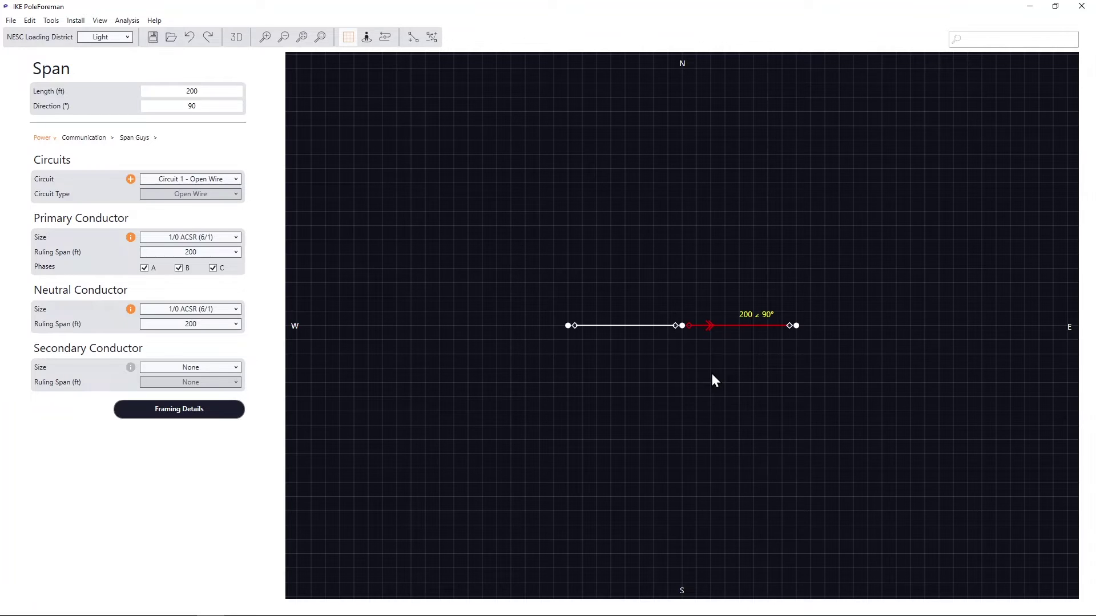
pyautogui.click(796, 326)
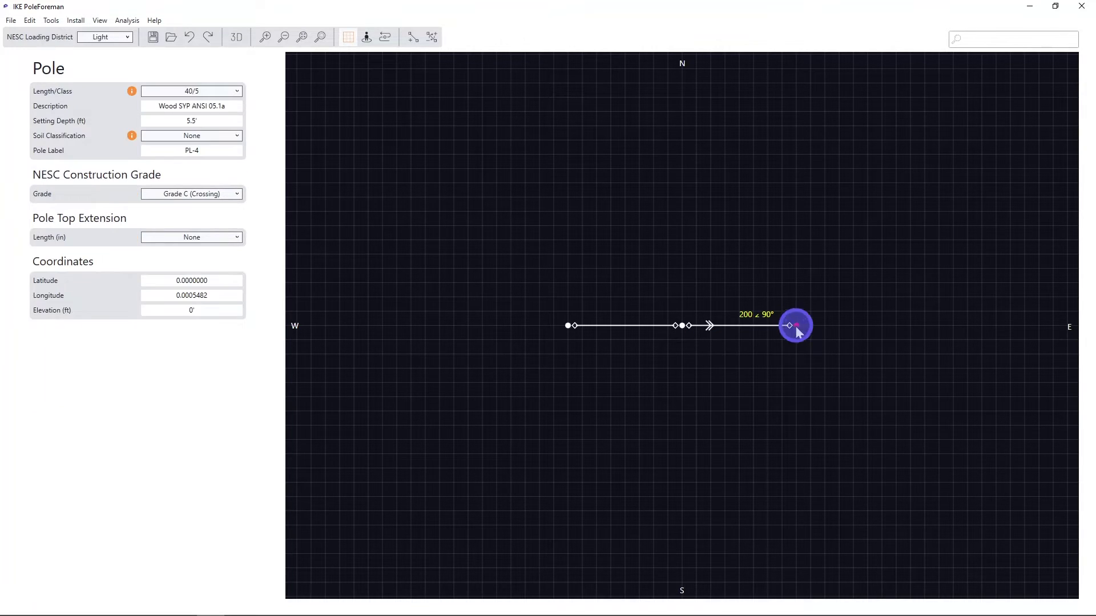
pyautogui.moveTo(796, 325); pyautogui.dragTo(781, 288)
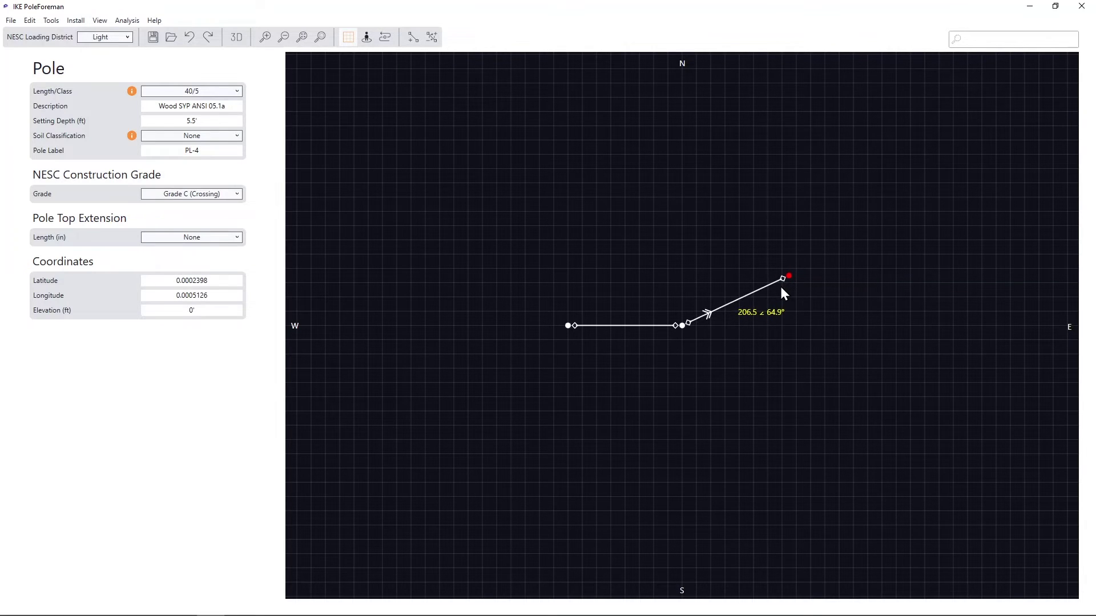
# Set the angled east span back to 200 ft length and 90° direction
pyautogui.click(701, 322)
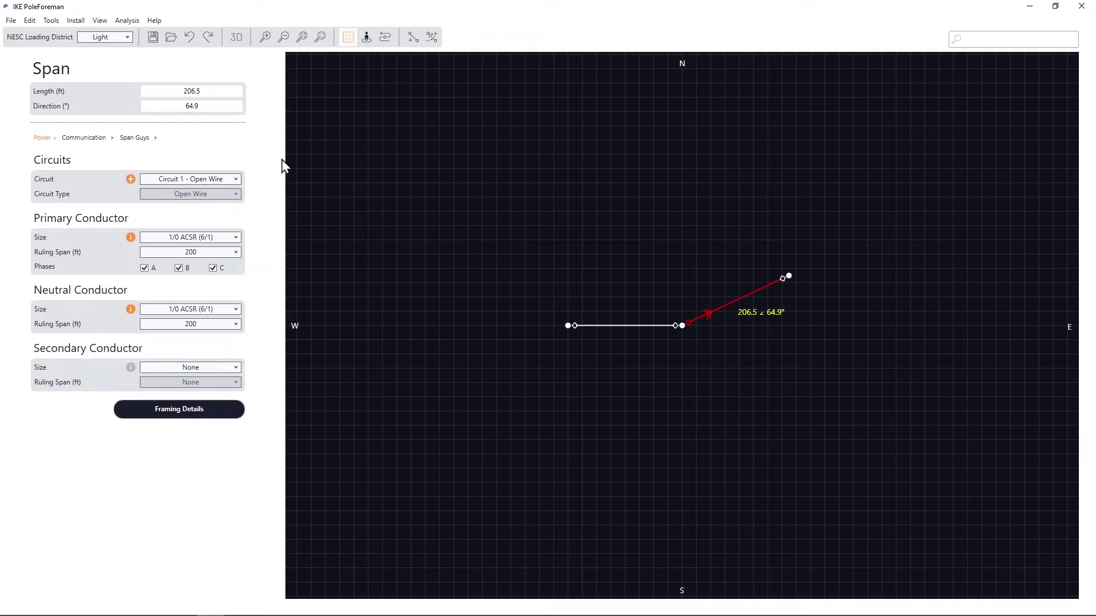
pyautogui.click(184, 91)
pyautogui.write('200')
pyautogui.click(175, 106)
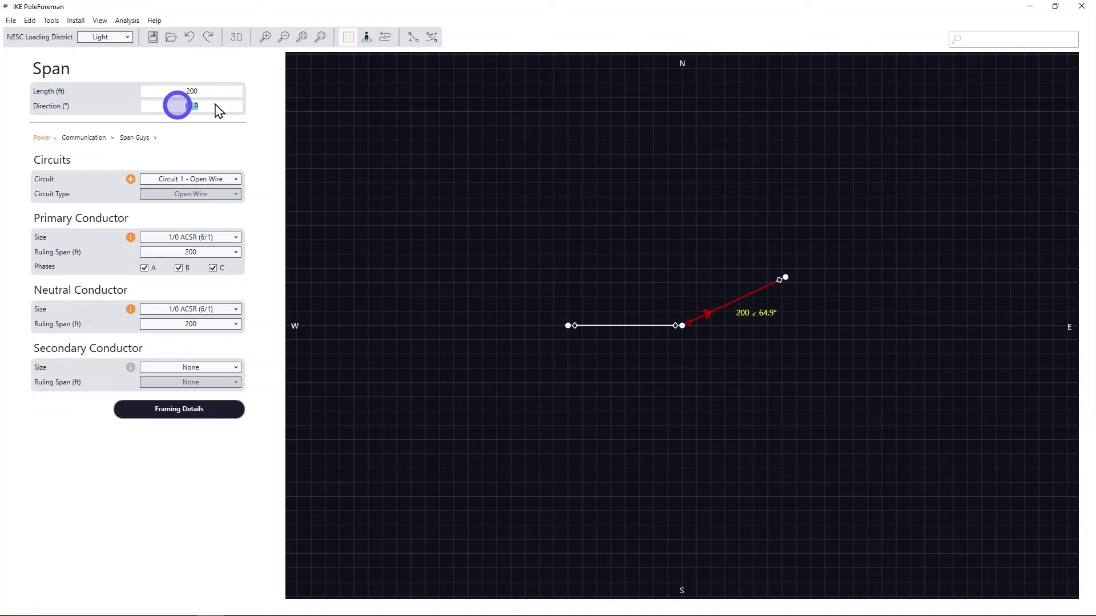
pyautogui.write('90')
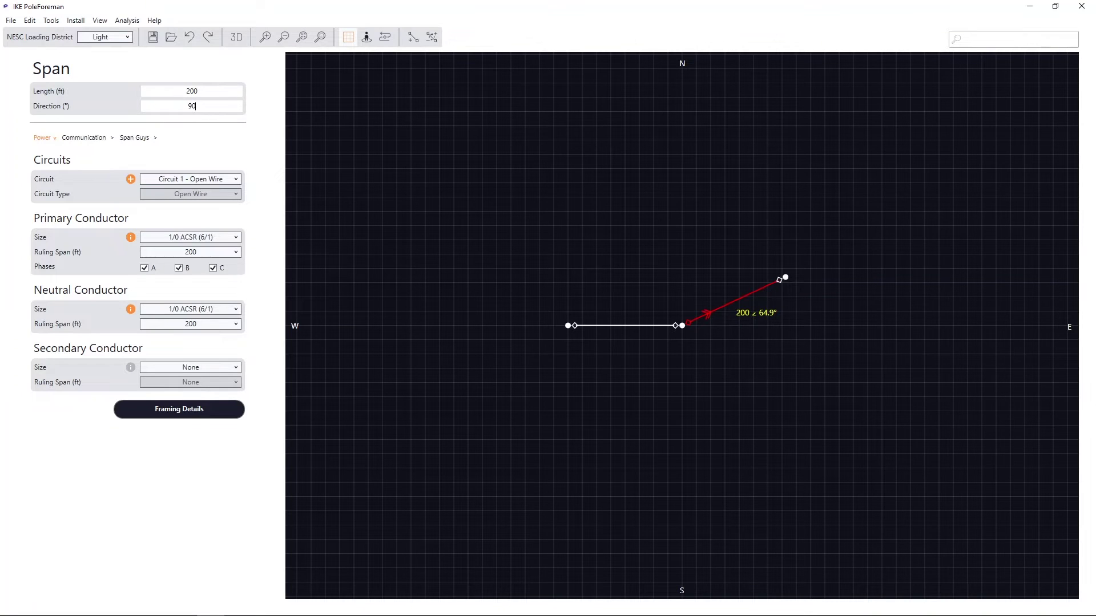
pyautogui.press('Return')
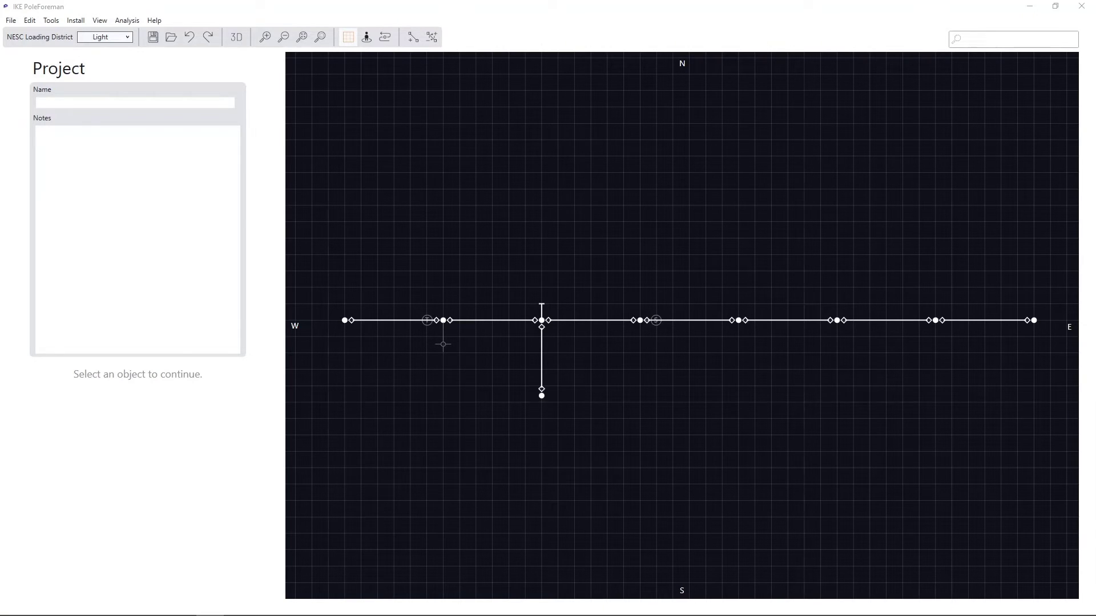
# Select pole PL-1 and view its crossarm, transformer and streetlight in 3D
pyautogui.click(444, 321)
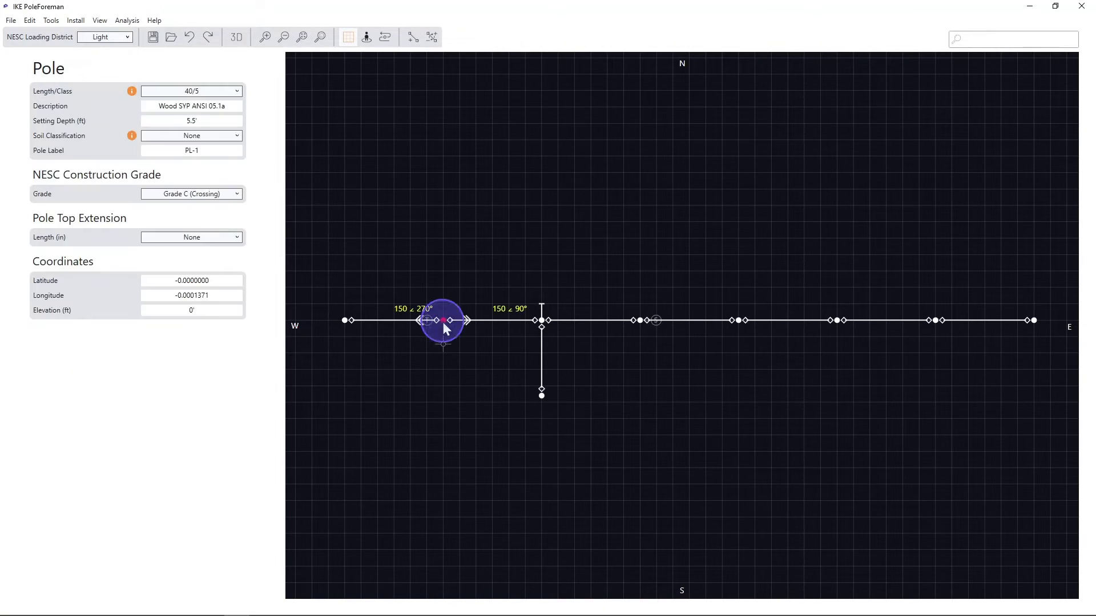
pyautogui.click(240, 42)
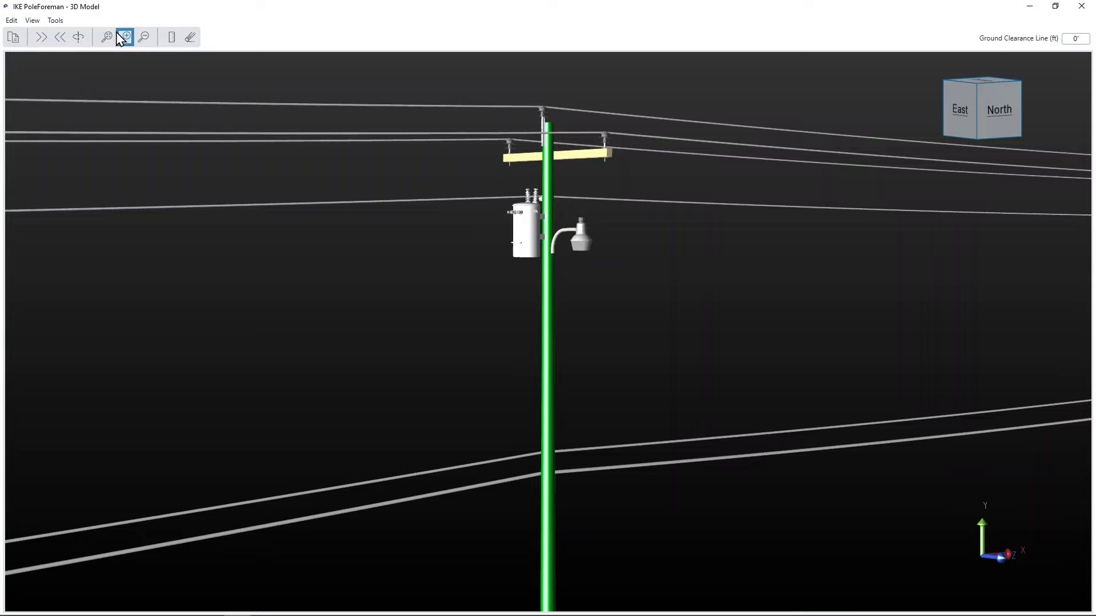
pyautogui.click(81, 38)
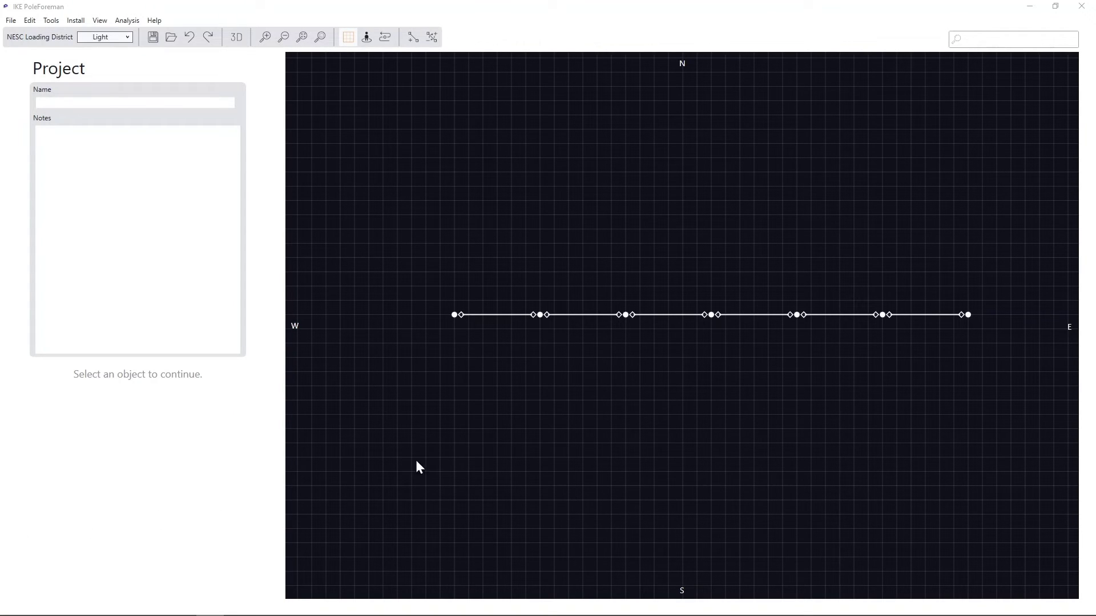
pyautogui.click(627, 315)
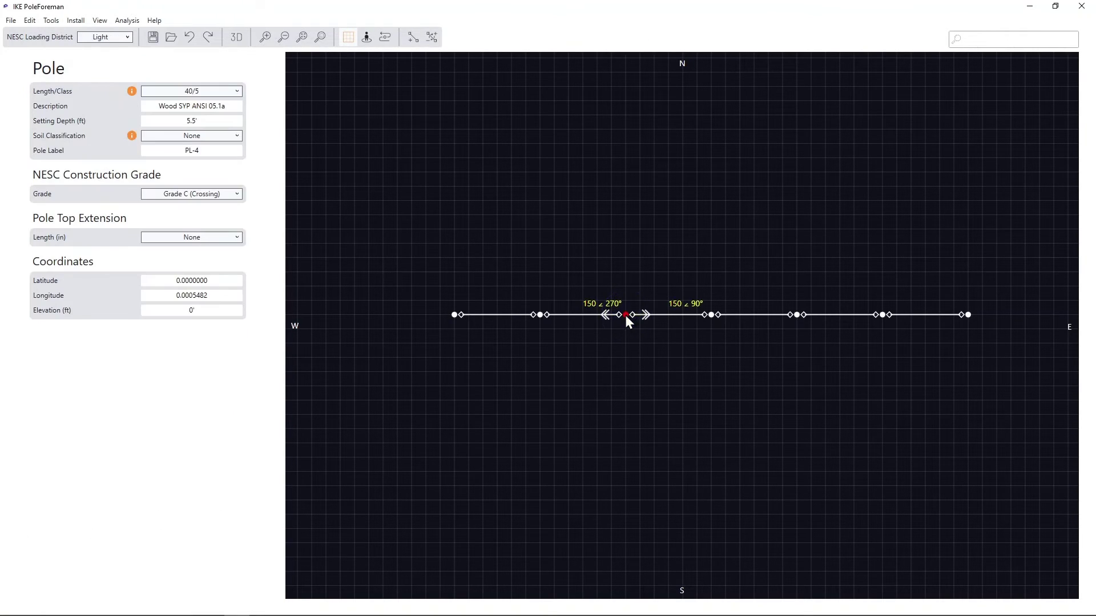
pyautogui.click(126, 20)
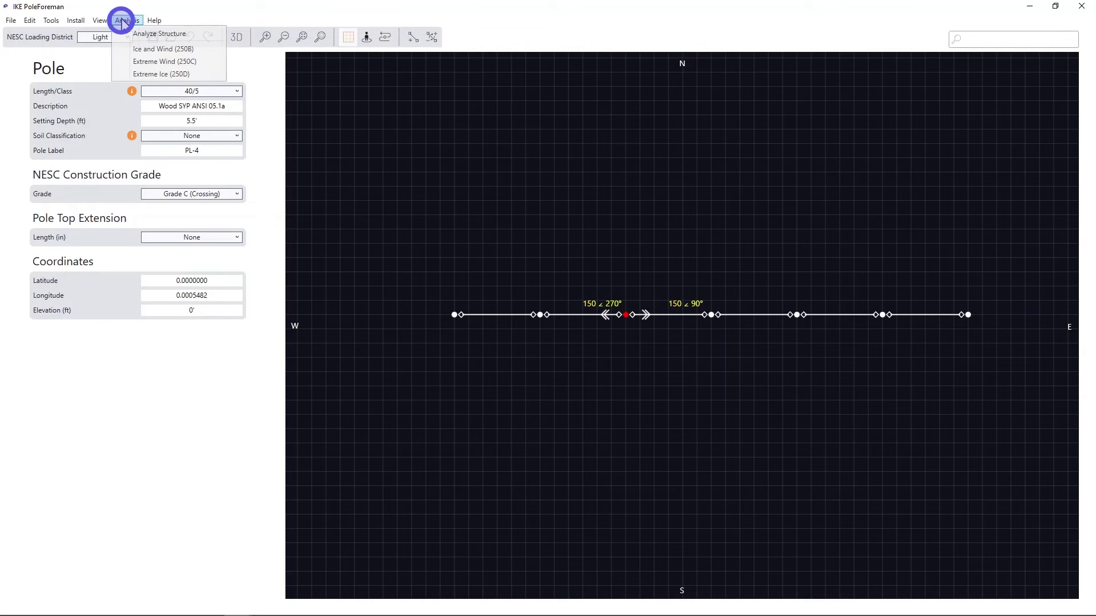
pyautogui.click(127, 33)
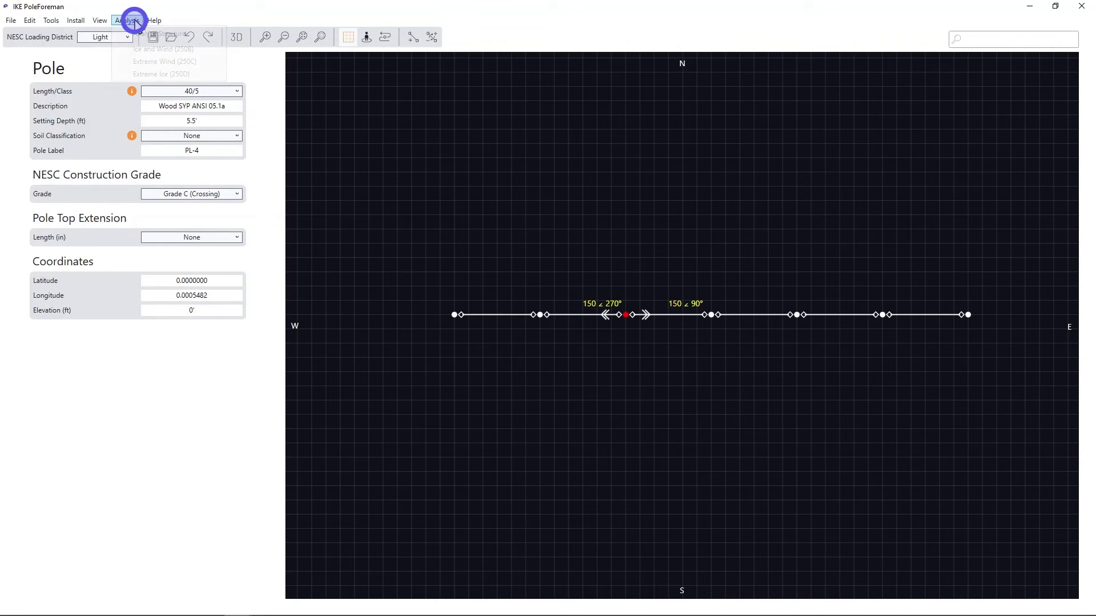
pyautogui.press('Down')
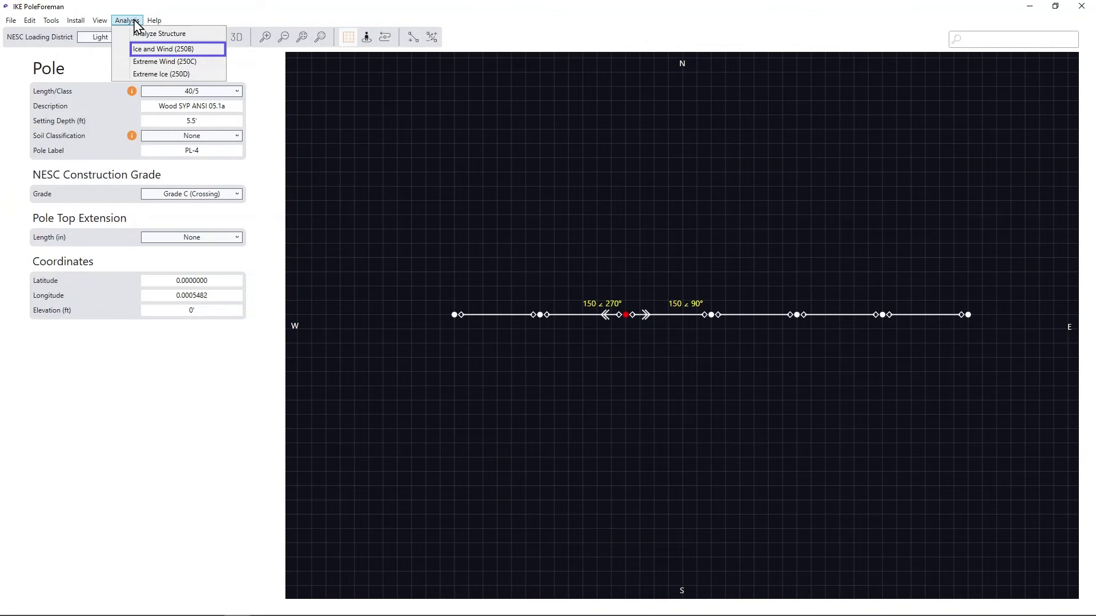
pyautogui.press('Down')
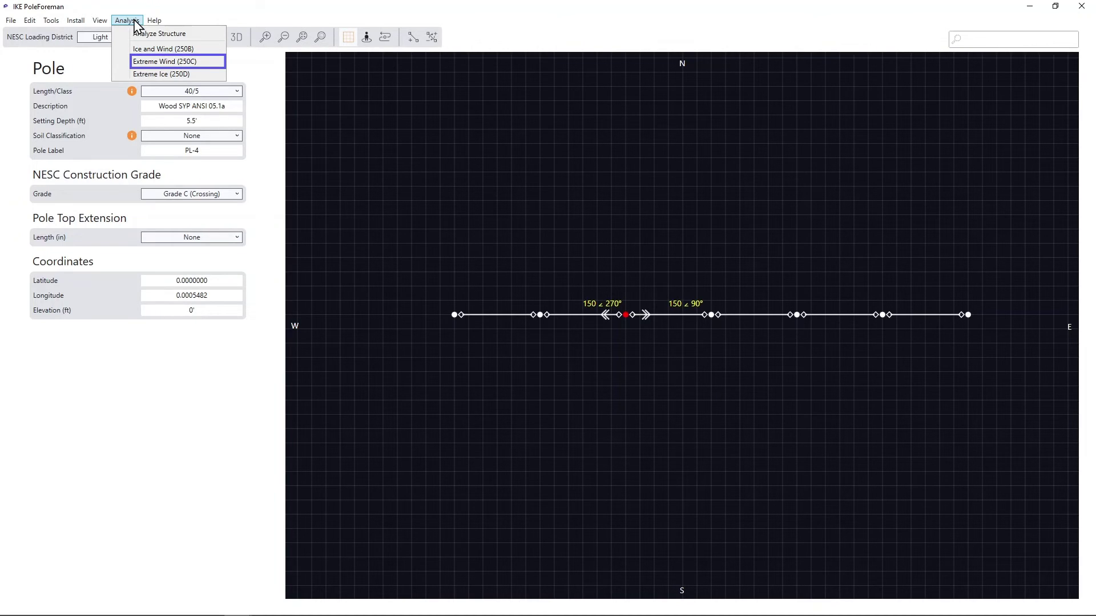
pyautogui.press('Down')
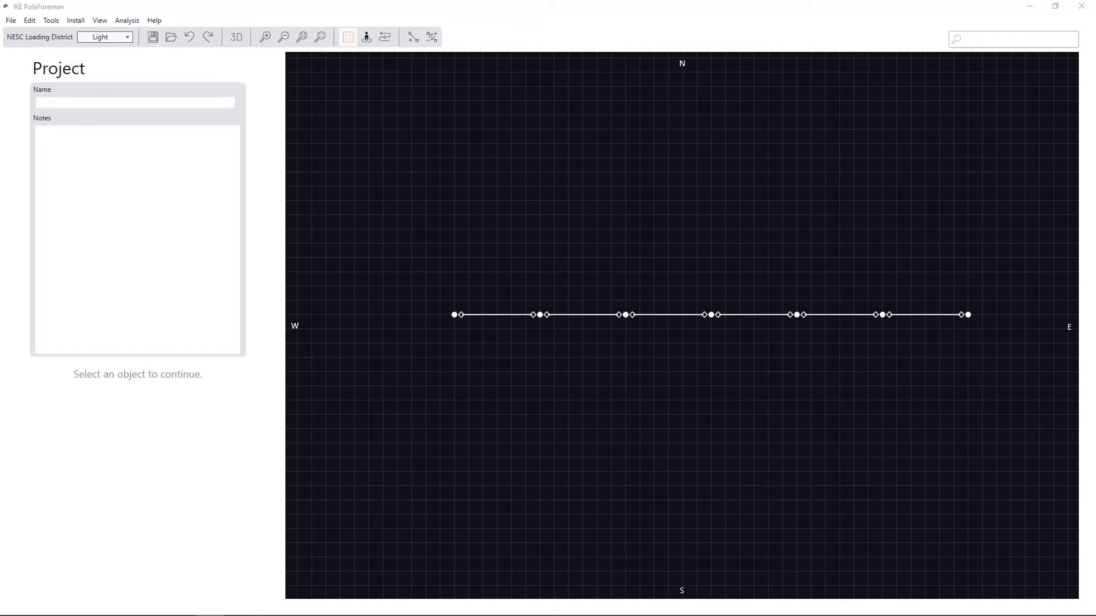
# Measure Neutral-to-TELCO clearance on the 150 ft span west of PL-4, giving 10 ft vertically
pyautogui.click(569, 320)
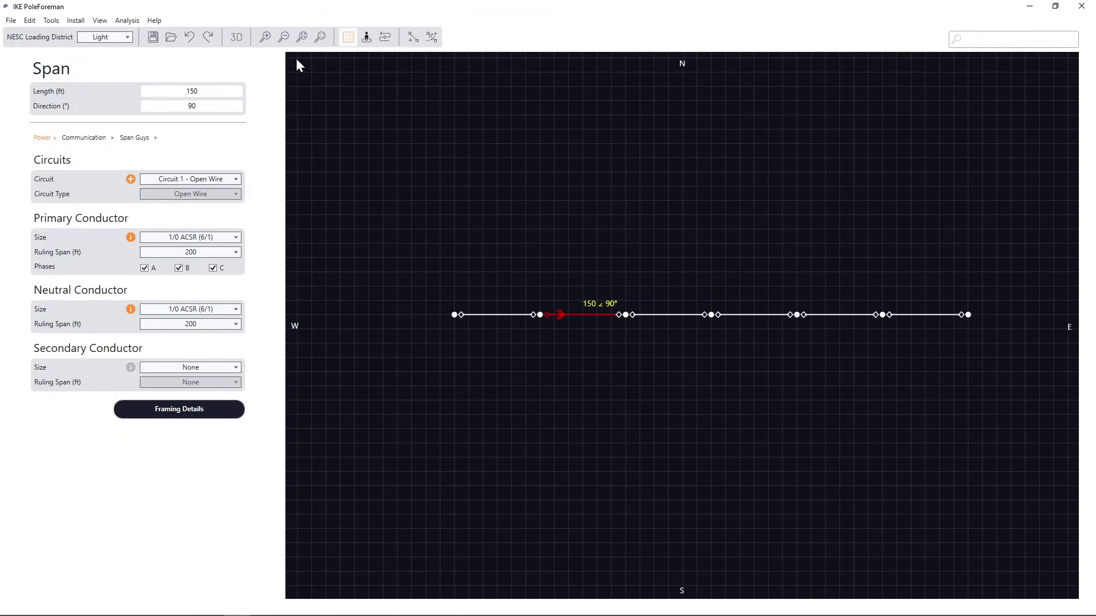
pyautogui.click(235, 37)
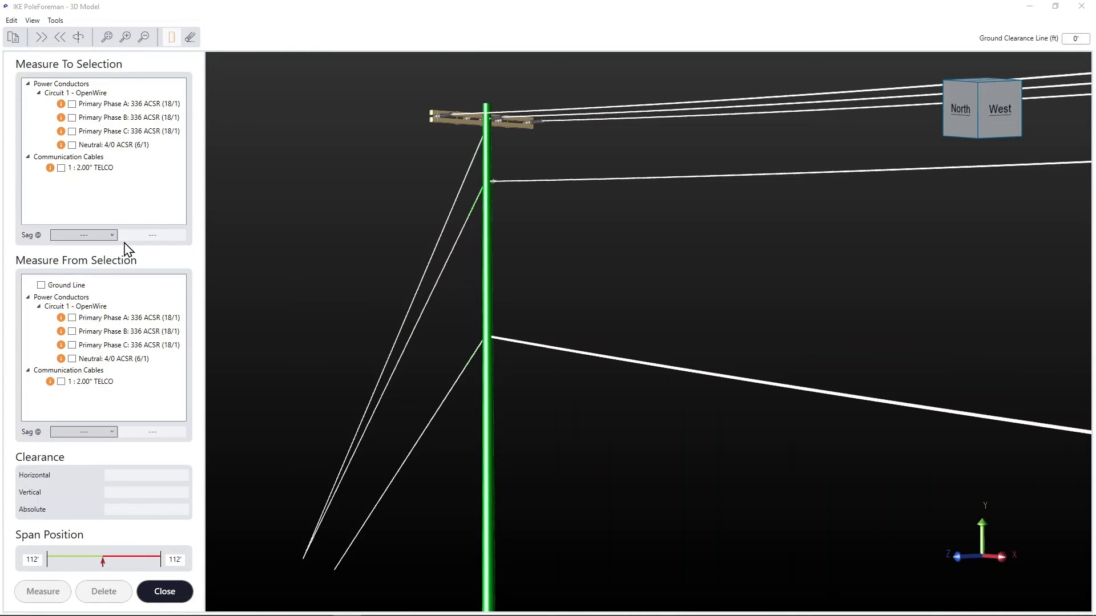
pyautogui.click(120, 149)
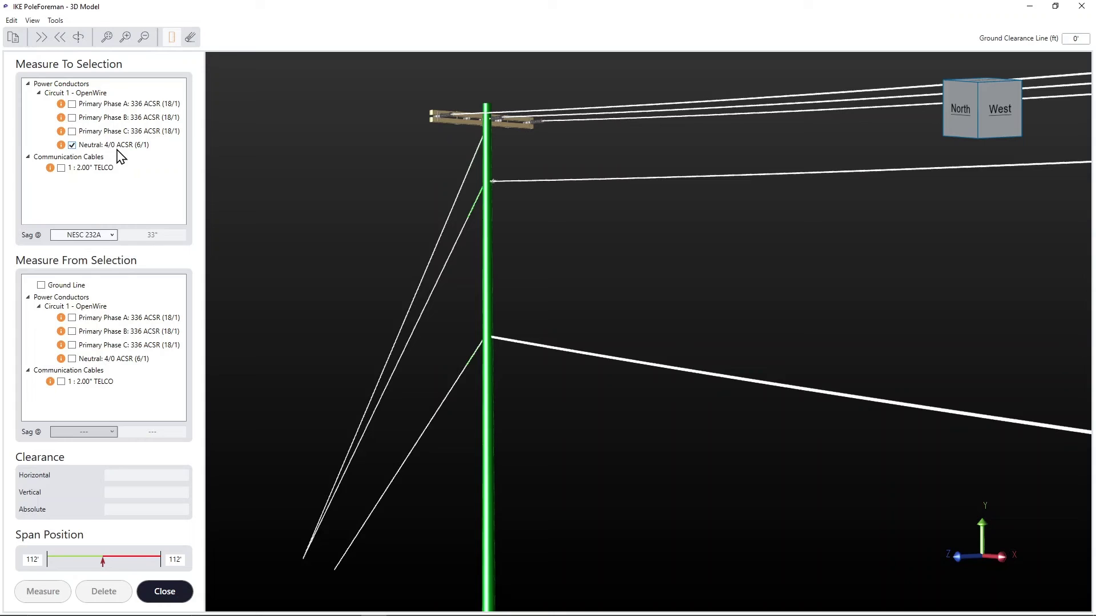
pyautogui.click(101, 382)
pyautogui.click(43, 592)
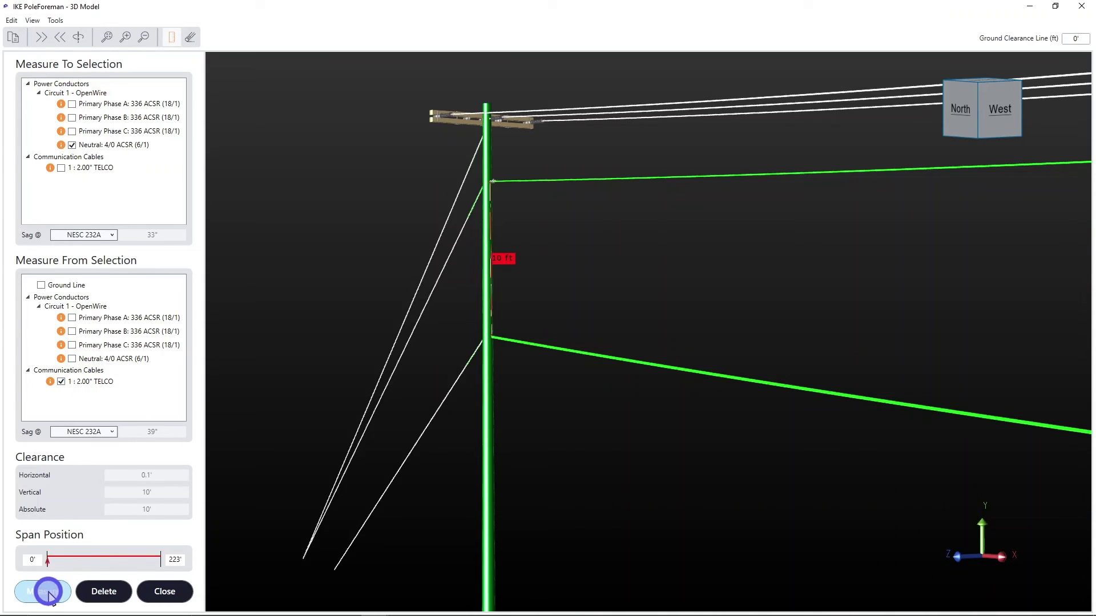
pyautogui.click(172, 38)
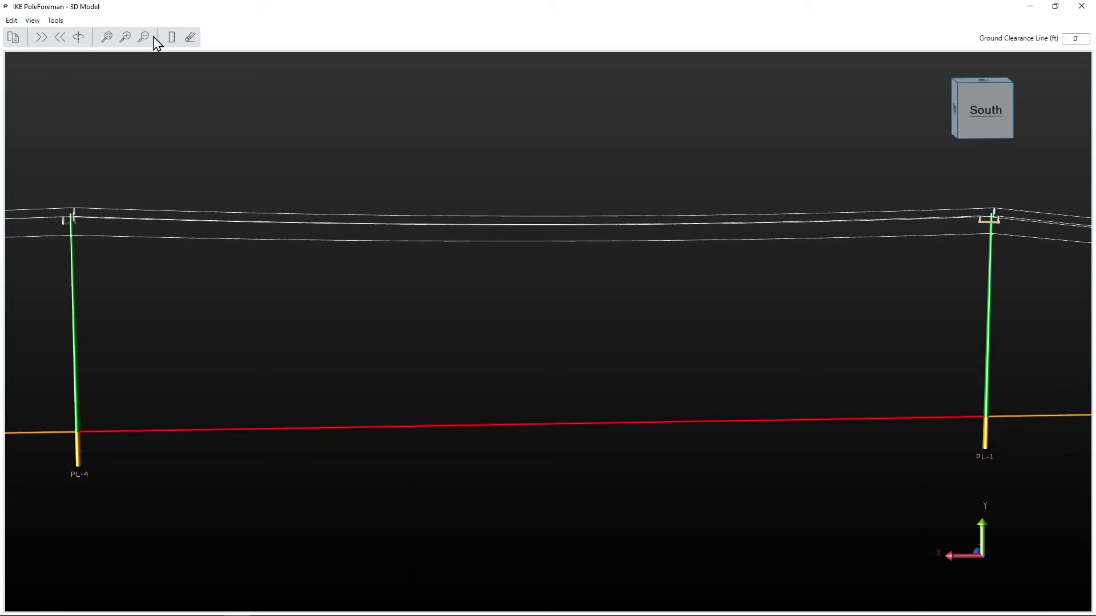
# Open the Topography Survey for the PL-4 to PL-1 span from the Tools menu
pyautogui.click(56, 21)
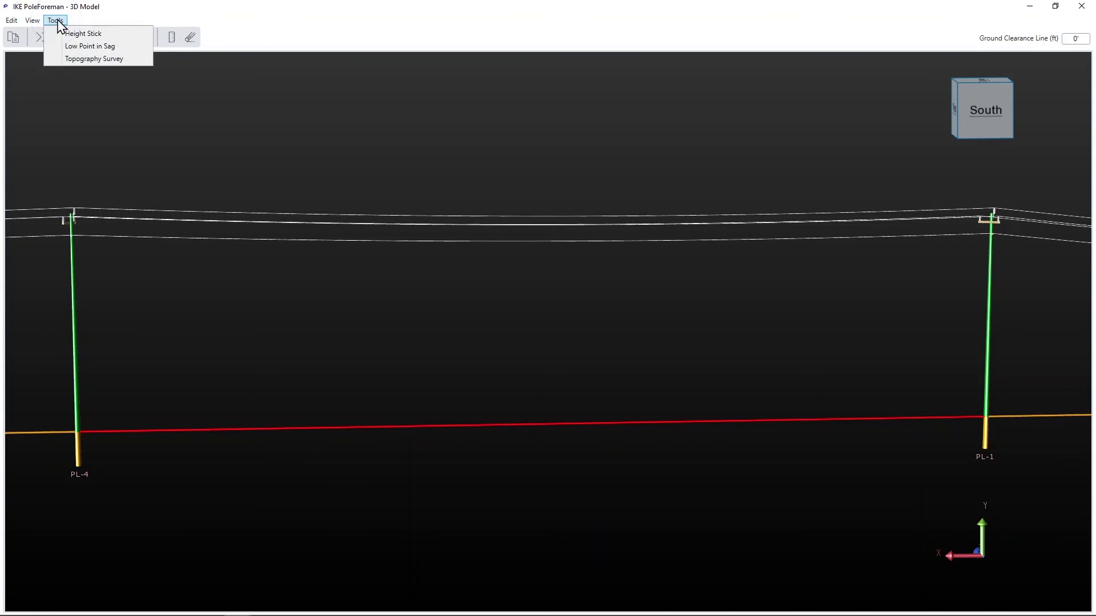
pyautogui.click(80, 56)
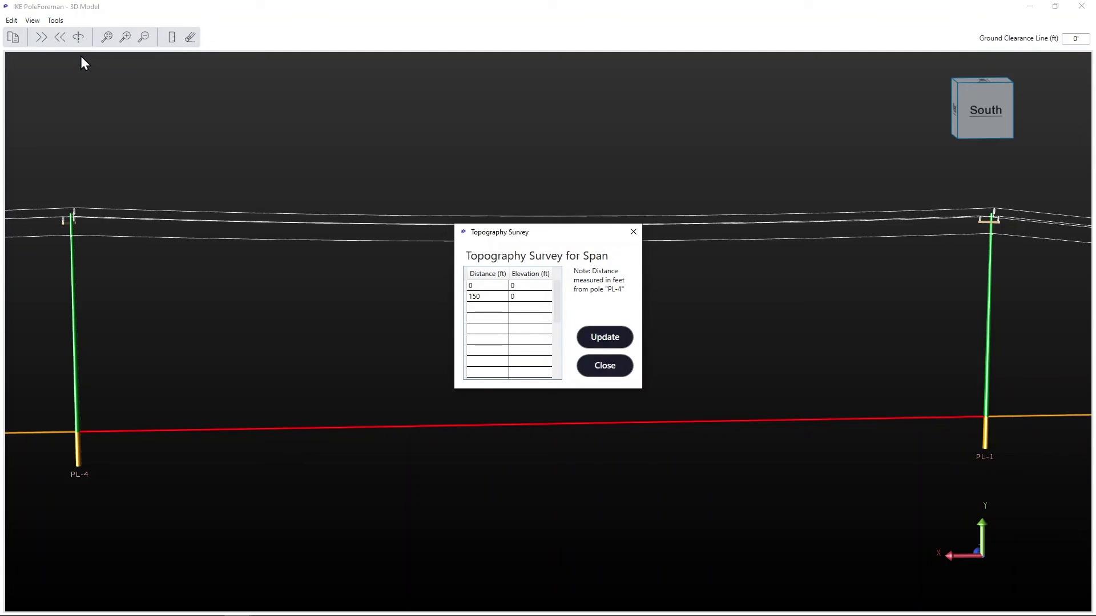